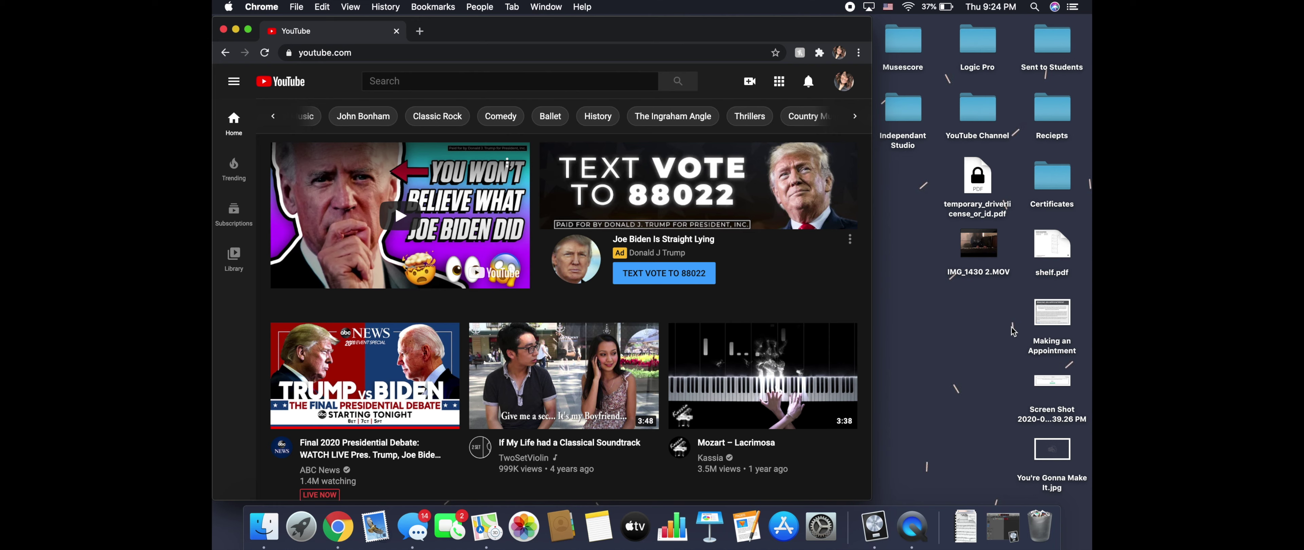
- Open and dismiss the account options while switching between the browser and the desktop
mouse_move(967, 256)
left_click(844, 89)
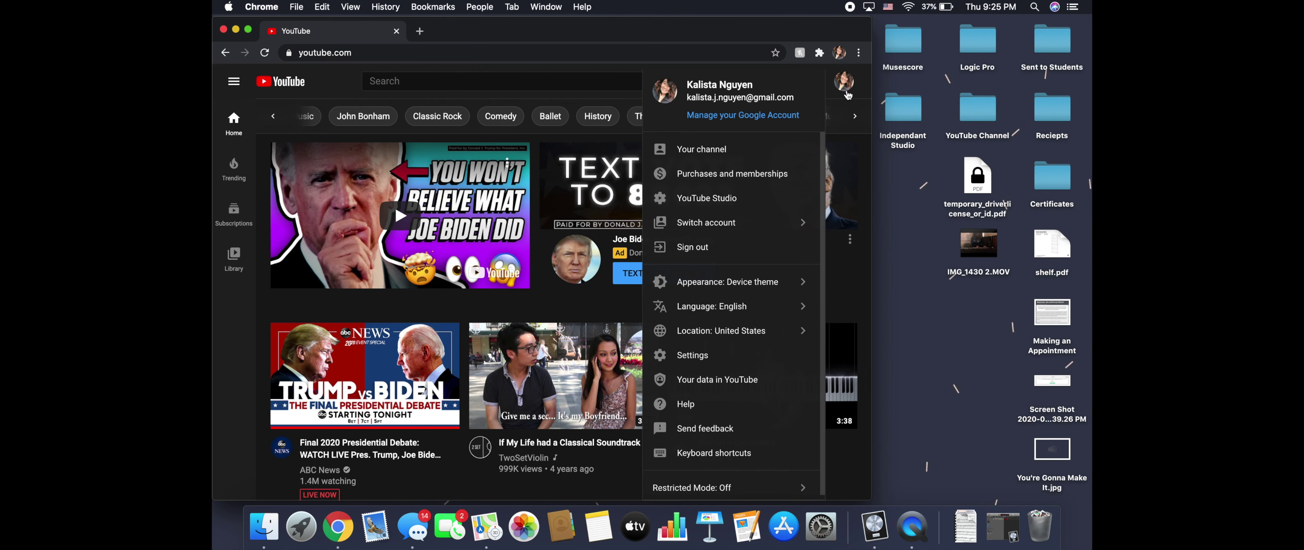
left_click(908, 204)
left_click(843, 94)
left_click(843, 92)
left_click(835, 91)
left_click(842, 89)
left_click(908, 250)
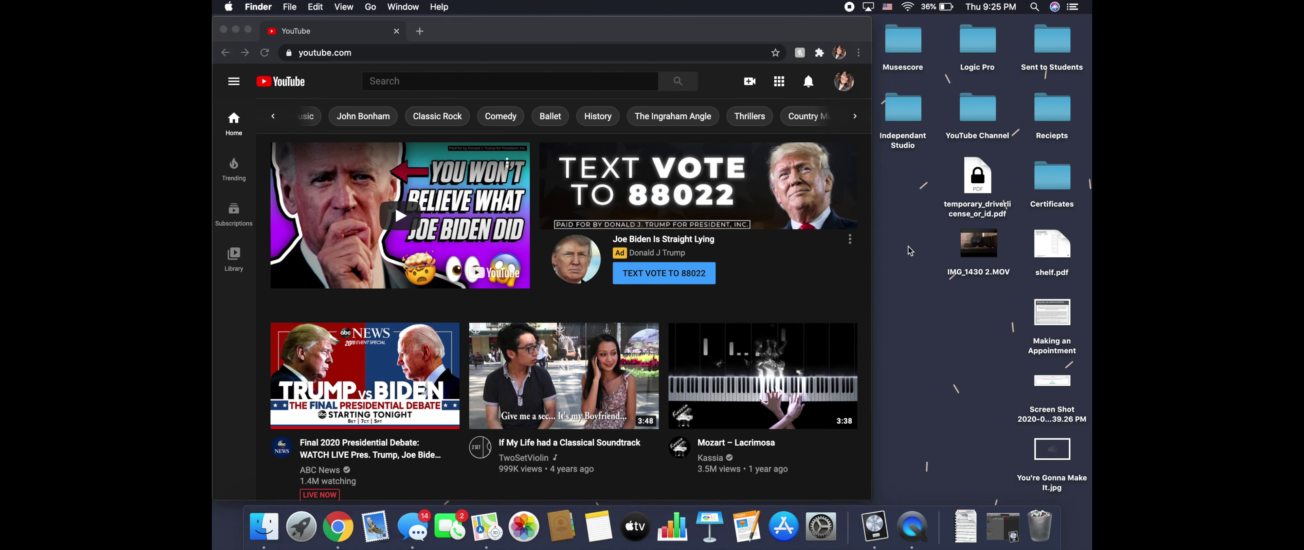
- From the Create (camera) menu, choose Upload video
left_click(753, 86)
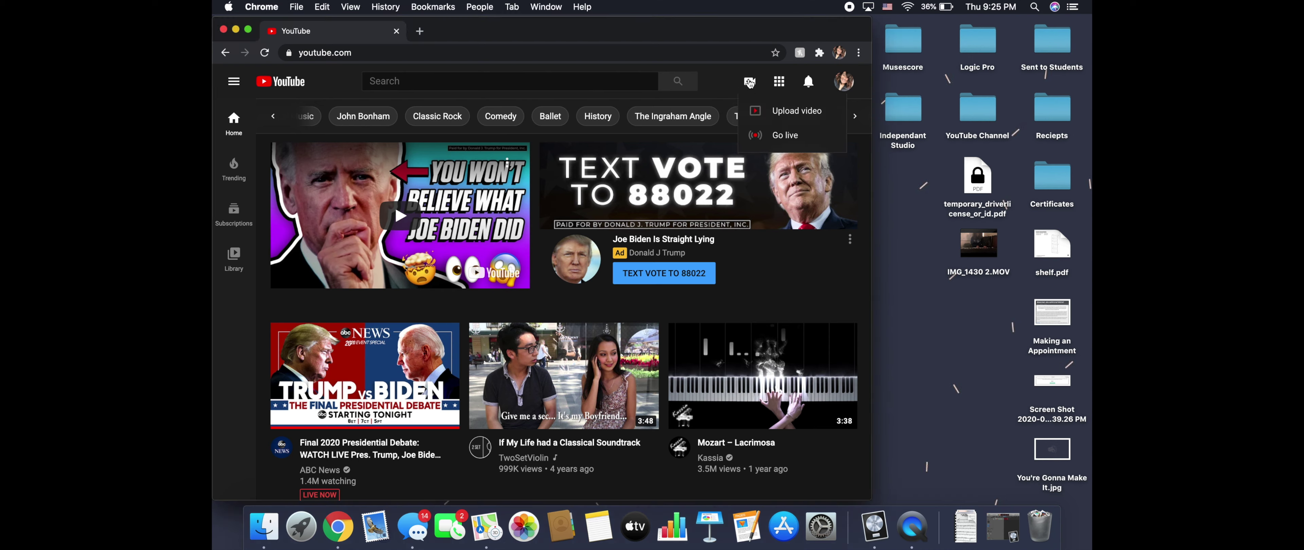
left_click(752, 84)
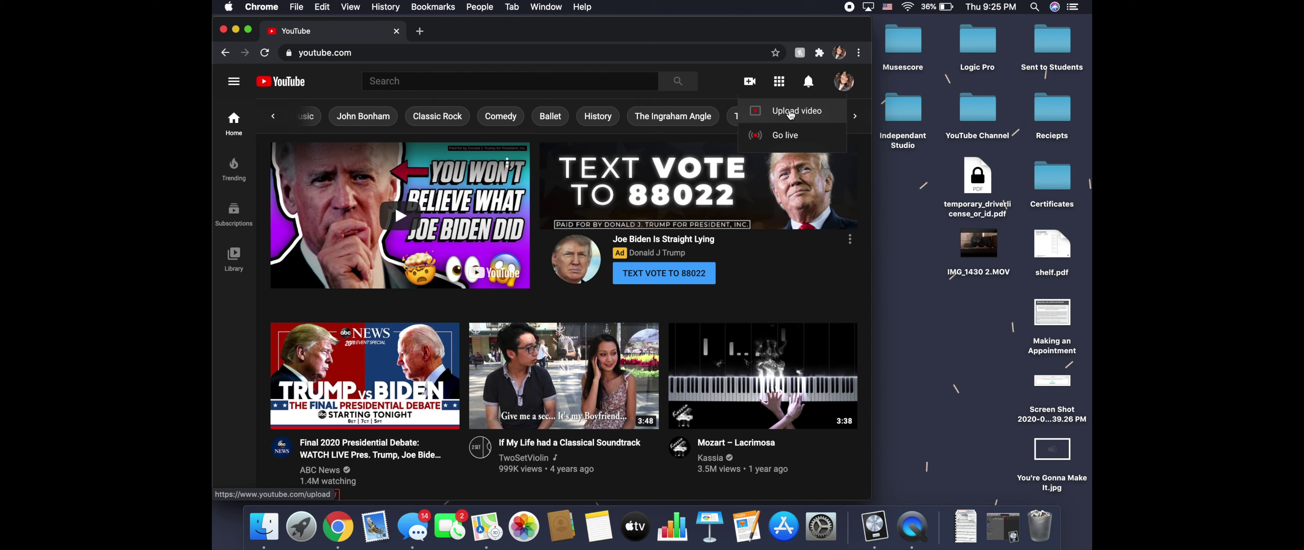
left_click(791, 113)
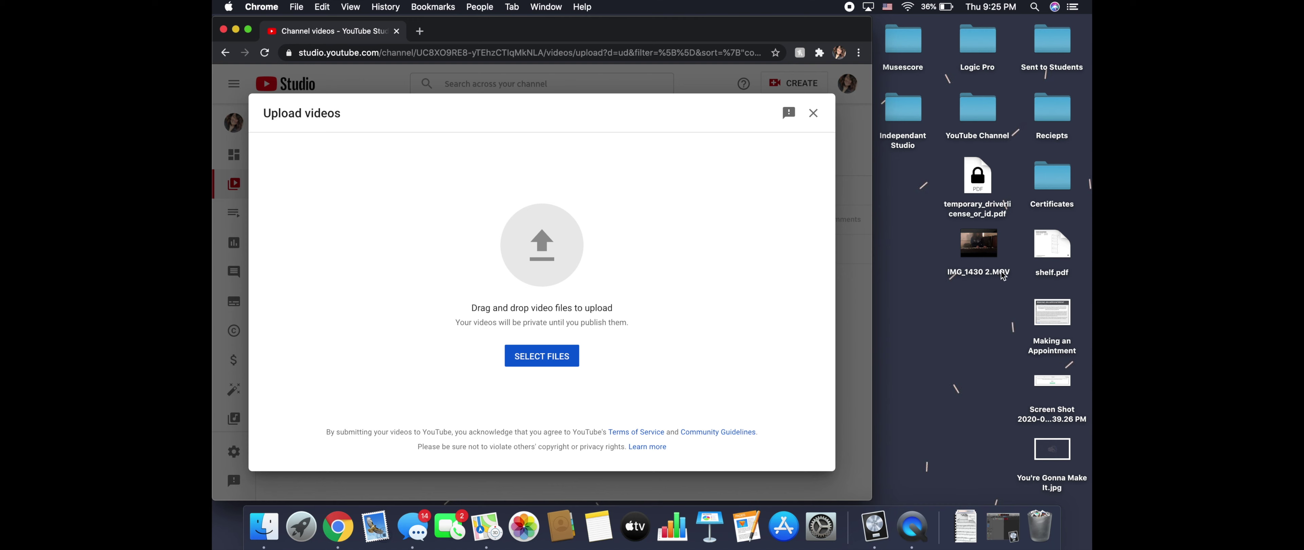
mouse_move(1000, 255)
- Drop IMG_1430 2.MOV into the upload window and replace the title with 'At The End of The Day'
left_click_drag(992, 250, 693, 261)
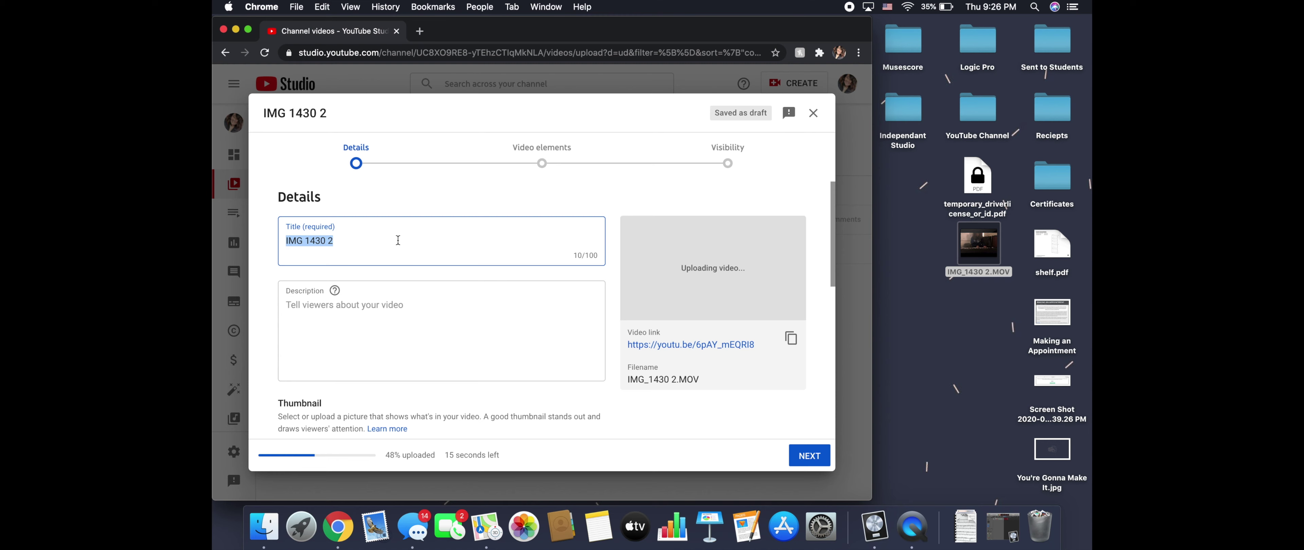
key("BackSpace")
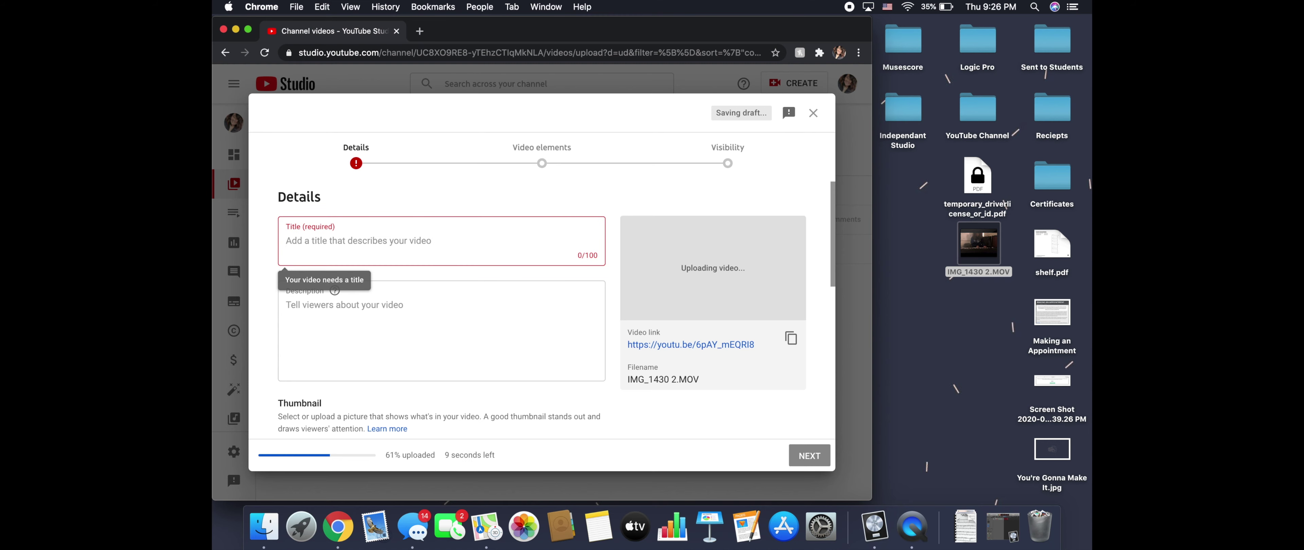
type("At Th")
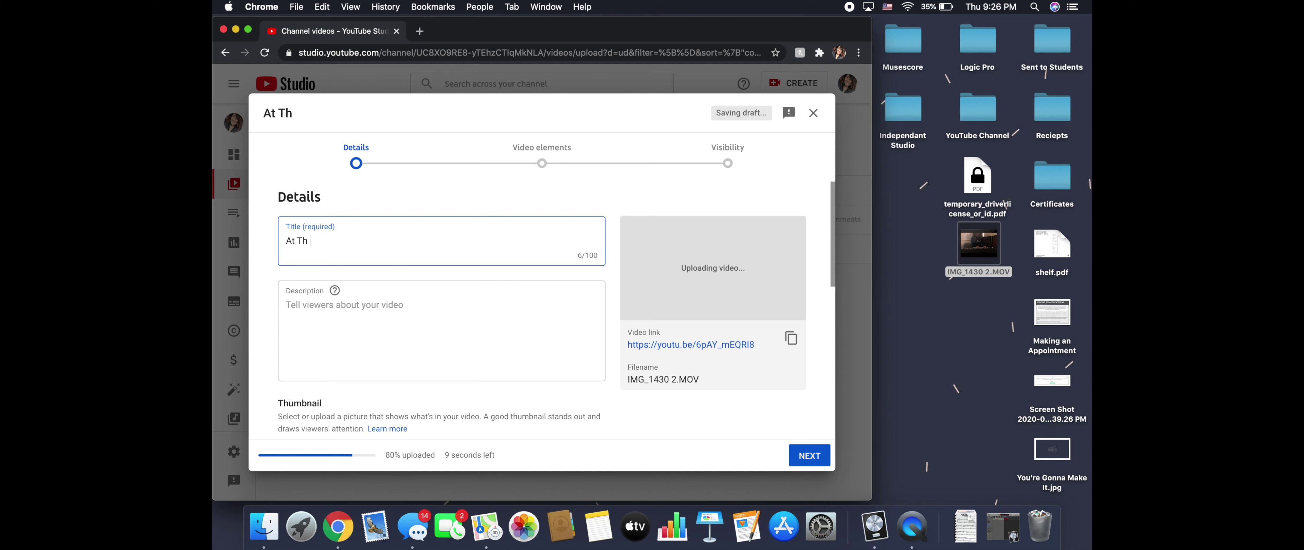
key("BackSpace")
type("e End of The Day")
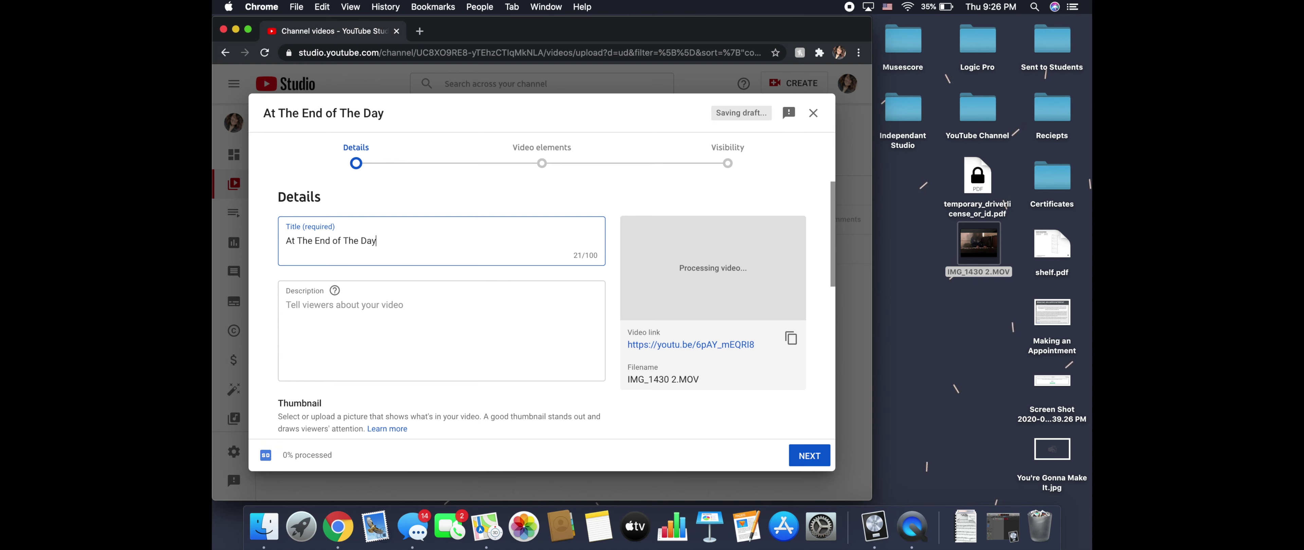
- Lowercase both 'The' words so the title reads 'At the End of the Day'
left_click(302, 241)
key("BackSpace")
type("t")
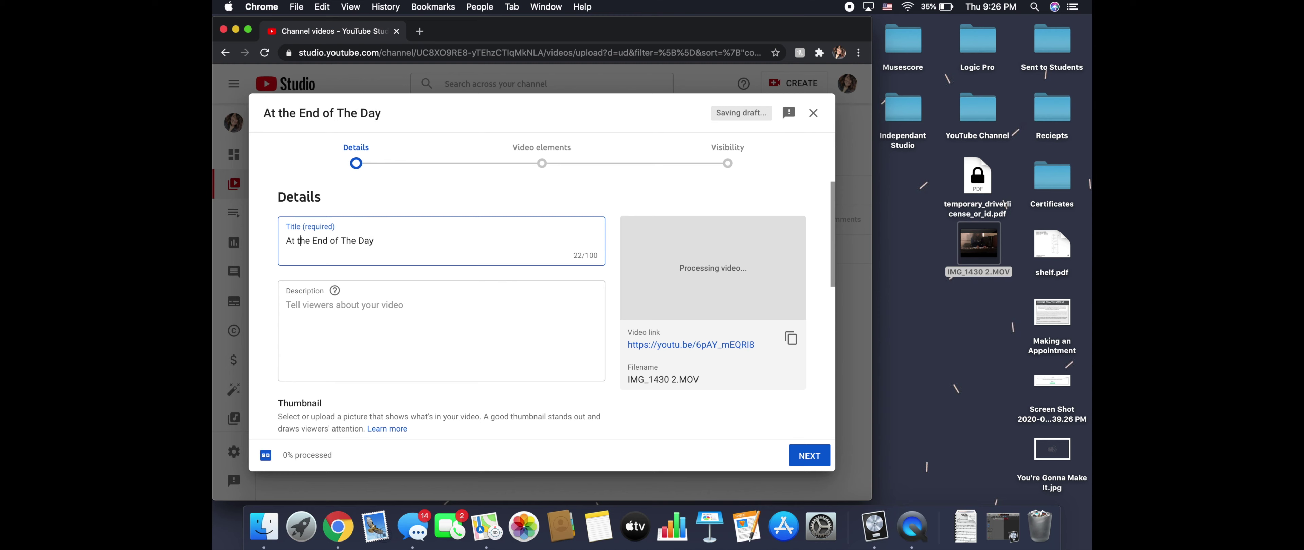
left_click(344, 242)
key("BackSpace")
type("t")
left_click(389, 323)
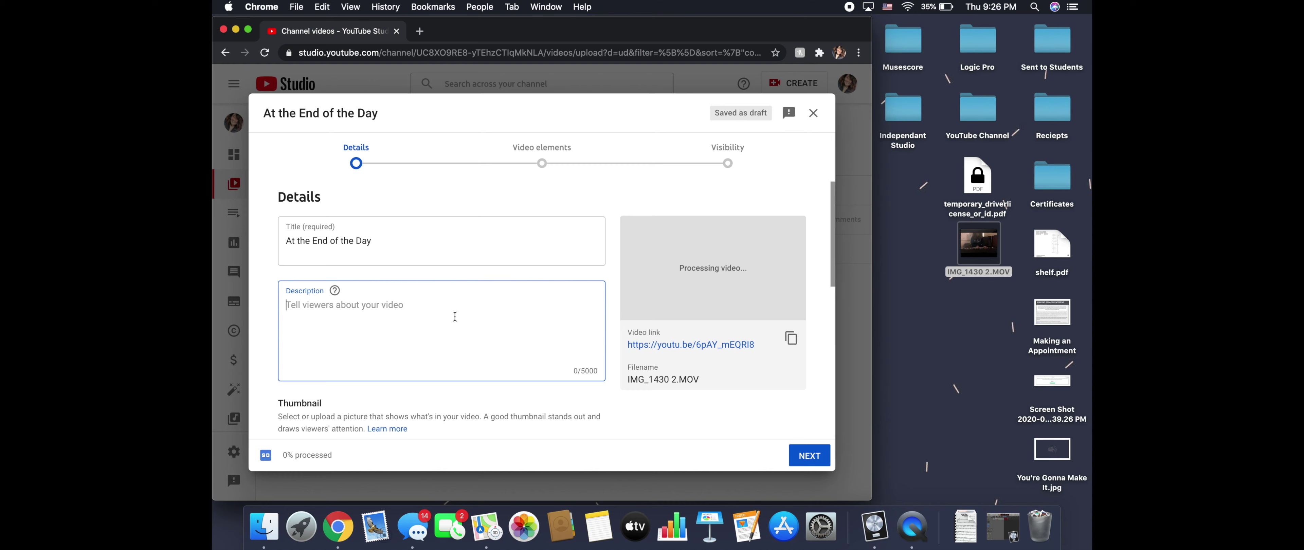
- Under Audience in the Details step, select 'No, it's not made for kids'
scroll(454, 304, "down", 3)
scroll(455, 318, "down", 2)
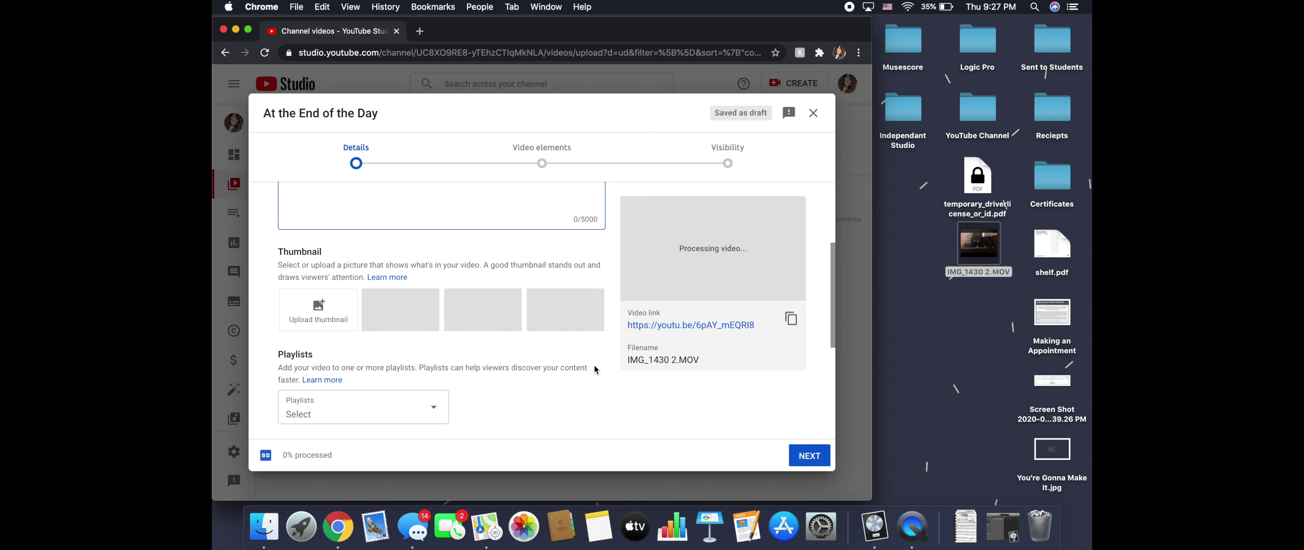
scroll(594, 370, "down", 1)
scroll(595, 366, "down", 5)
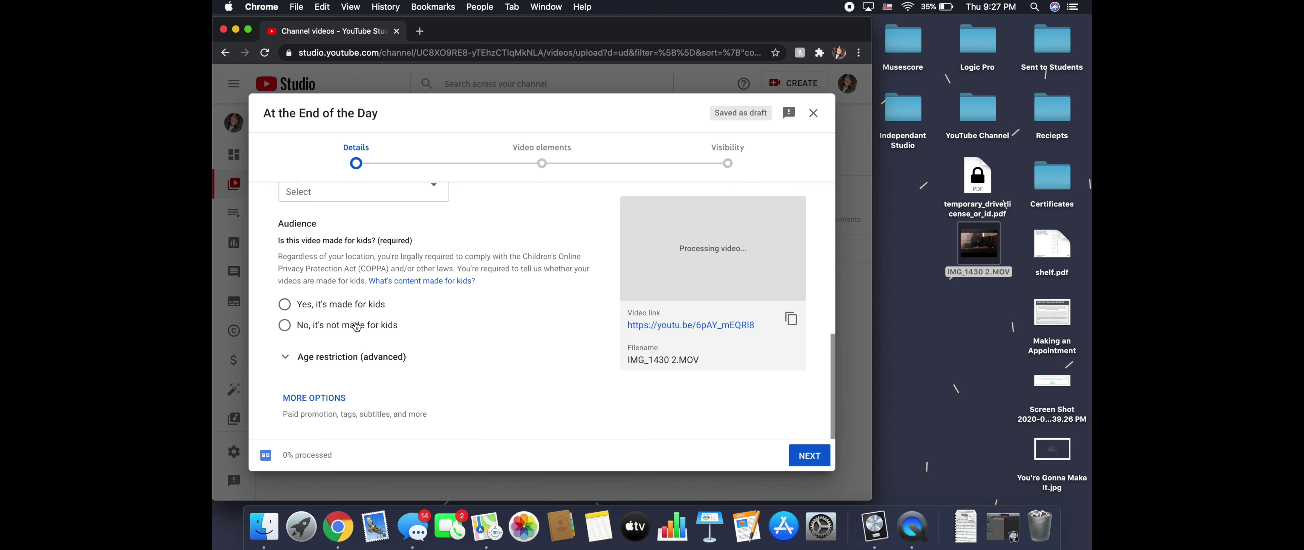
left_click(354, 326)
- Advance past Video elements to Visibility, choose Unlisted, and save the upload
left_click(799, 459)
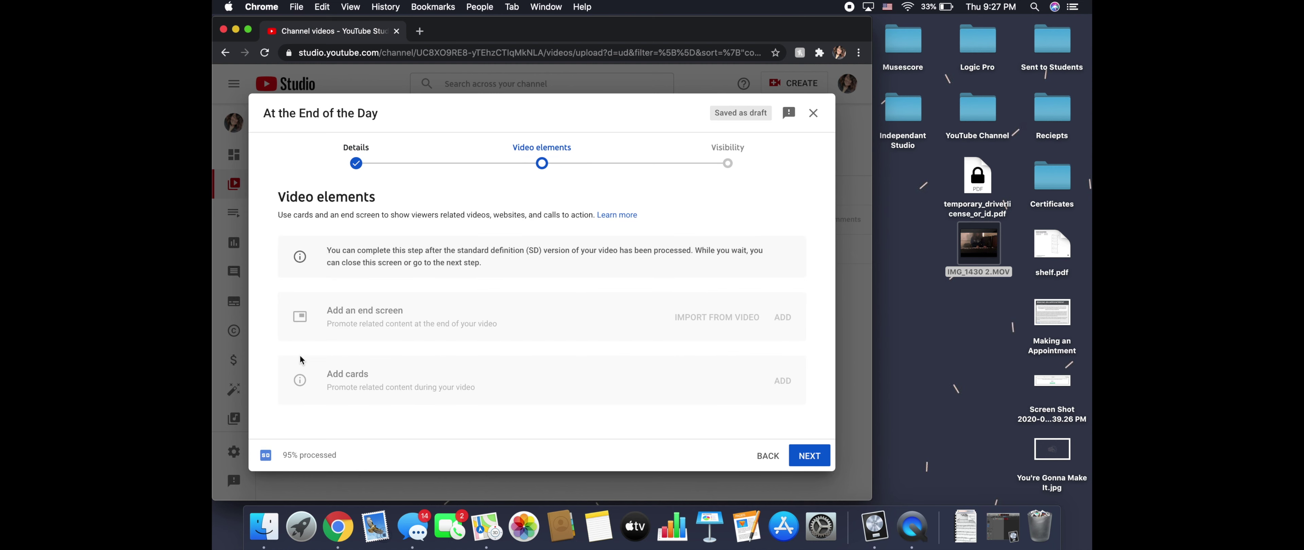
left_click(820, 461)
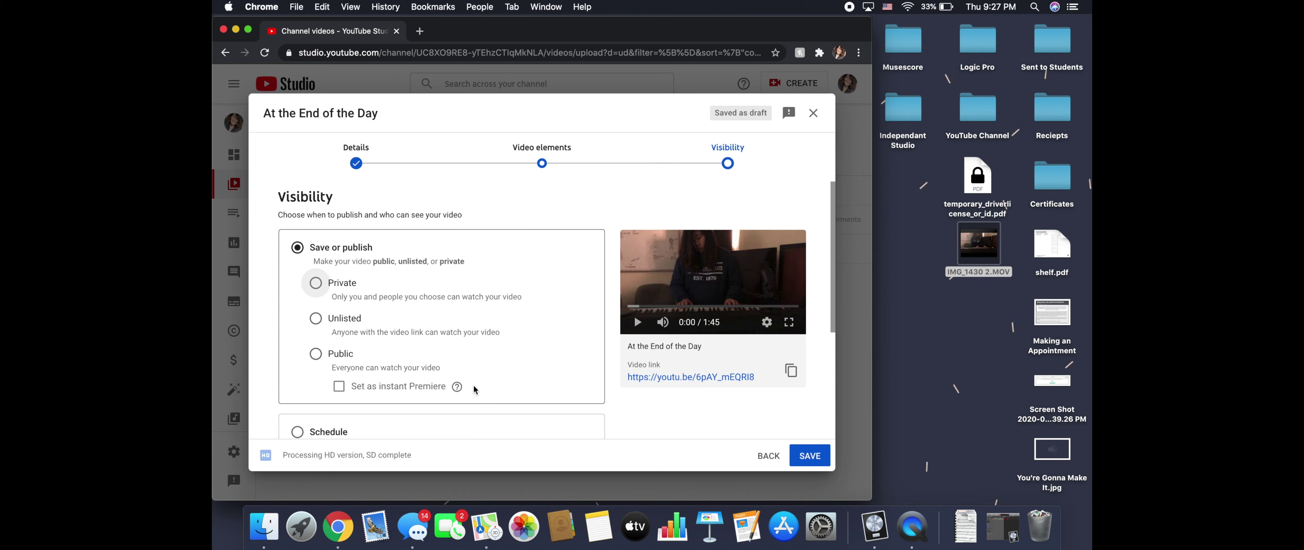
scroll(475, 385, "down", 4)
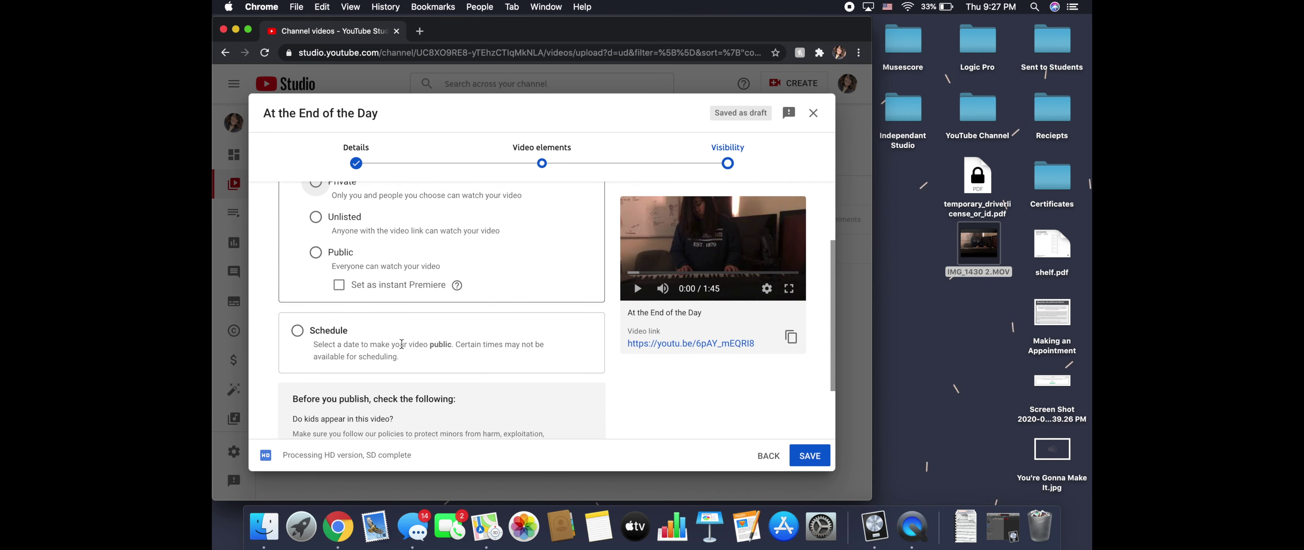
scroll(401, 344, "up", 3)
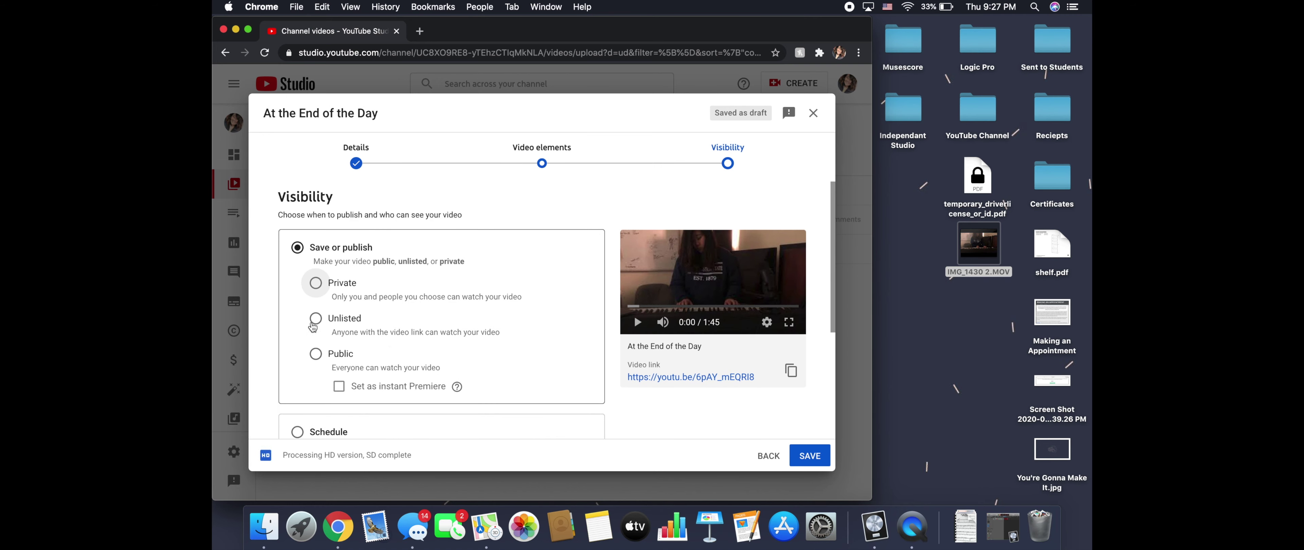
left_click(312, 325)
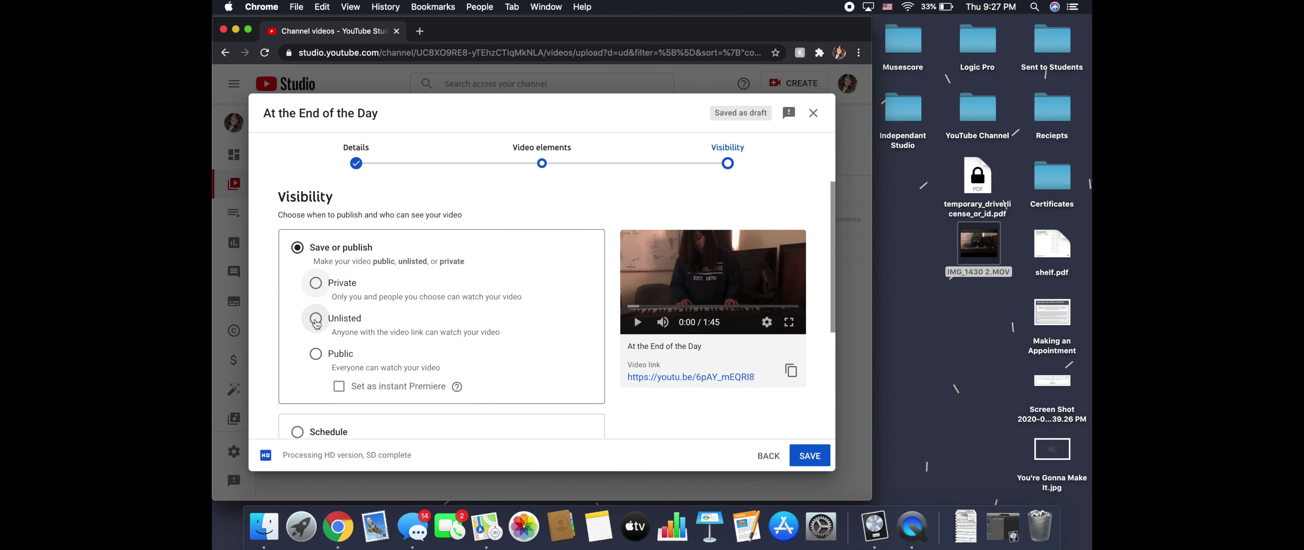
left_click(817, 464)
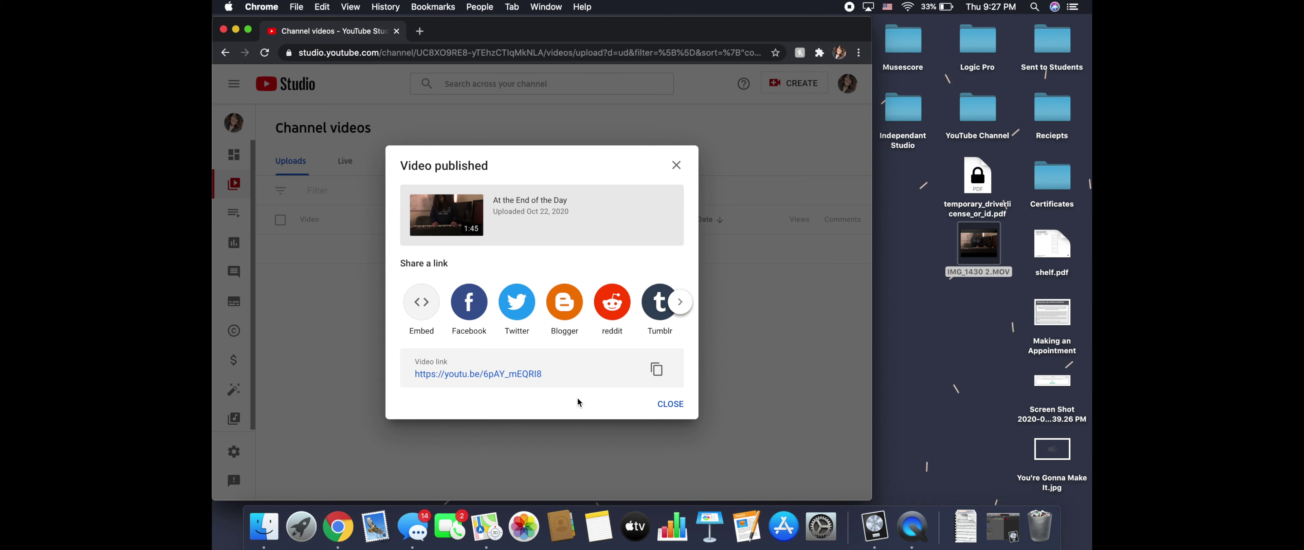
- Copy the share link of 'At the End of the Day' from the Video published dialog
left_click(661, 376)
- Close the Video published dialog and open the account menu from the avatar
left_click(677, 408)
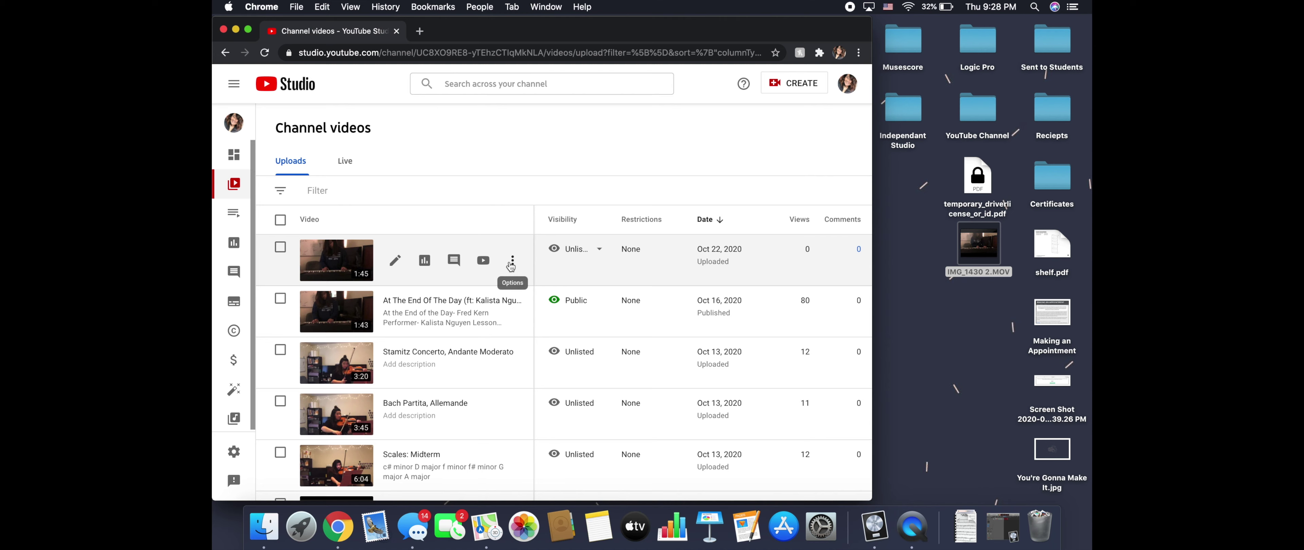
left_click(849, 89)
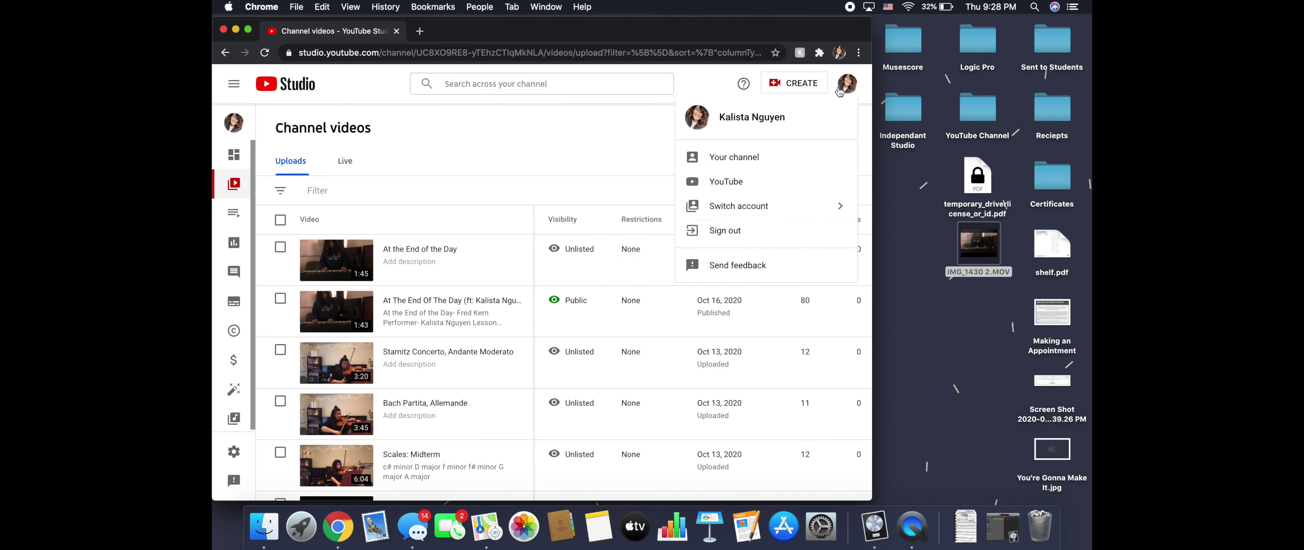